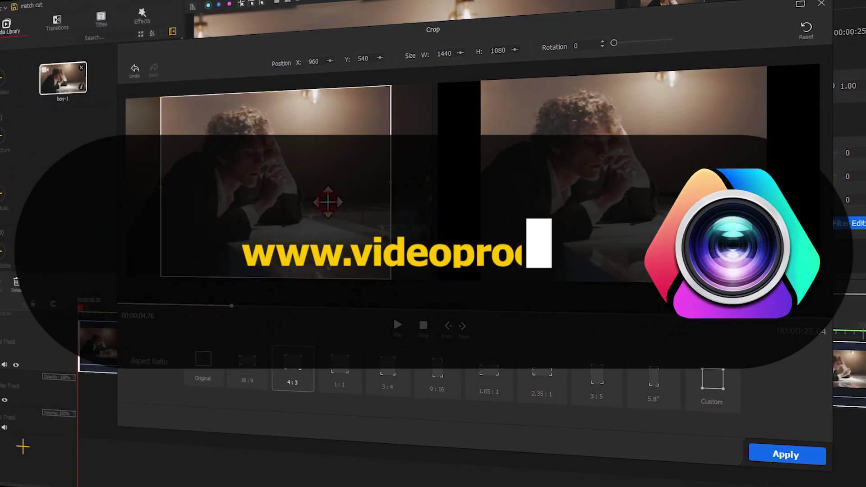
- Shift the crop area slightly left while setting up the 1920x1080, 30 fps 'zoom' project
drag(325, 200, 282, 201)
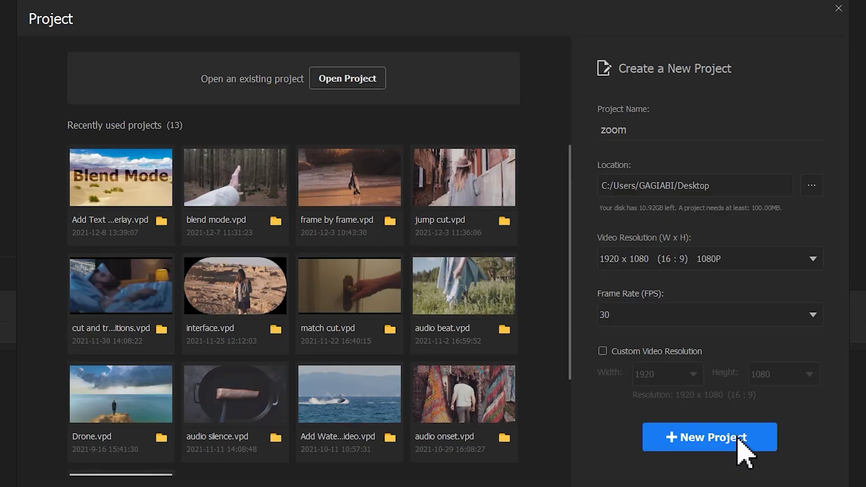
- Create the zoom project, put the imported bird video on the video track, and open Motion
click(748, 447)
click(163, 191)
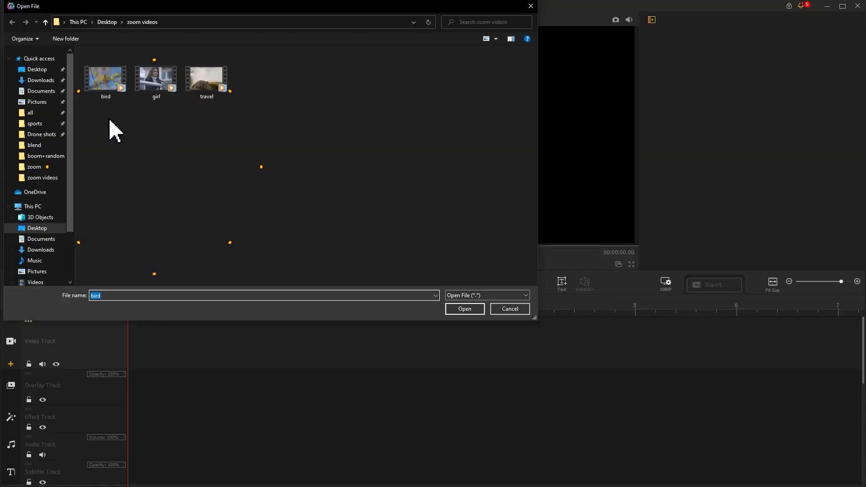
click(112, 76)
click(462, 309)
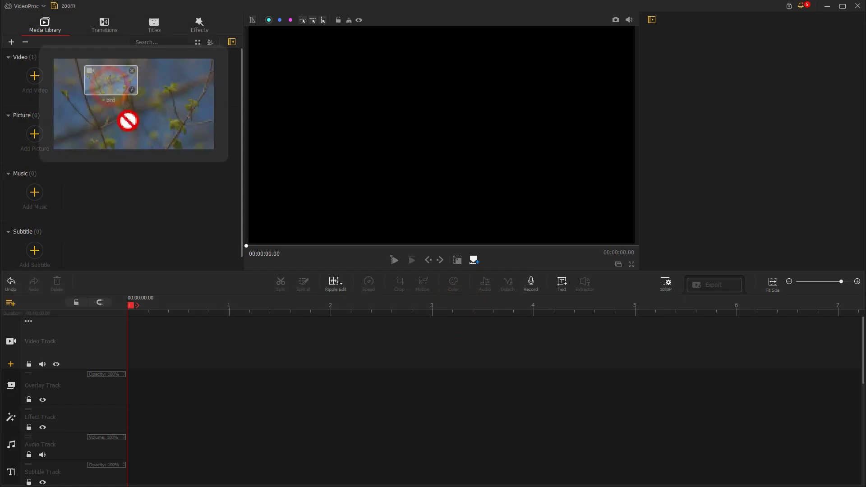
drag(114, 94, 149, 338)
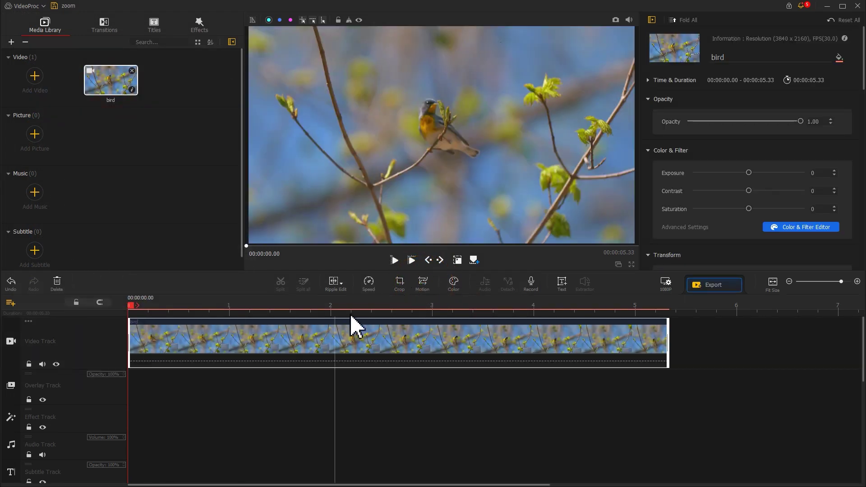
click(420, 288)
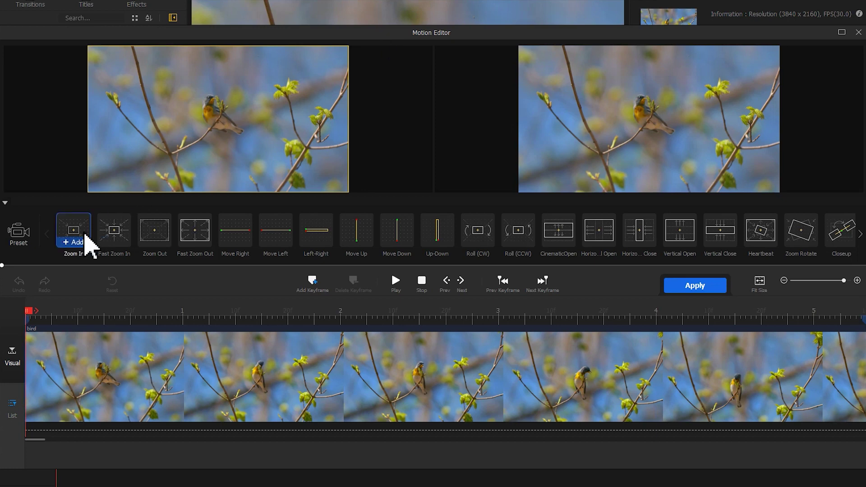
- Apply the Zoom In preset to the bird clip, keyframing its start and end
click(76, 242)
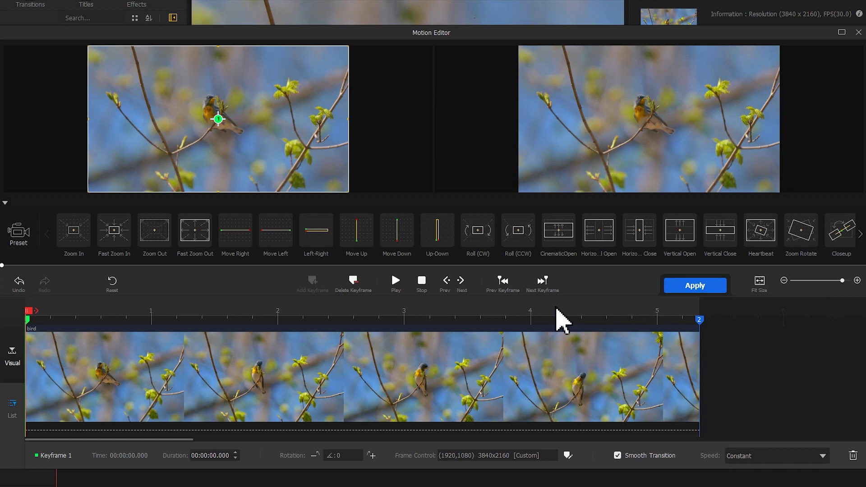
- Enlarge and nudge the bird zoom's ending keyframe frame to show the whole bird
mouse_move(33, 325)
mouse_down()
mouse_move(581, 332)
mouse_move(667, 343)
mouse_move(705, 331)
mouse_up()
click(701, 325)
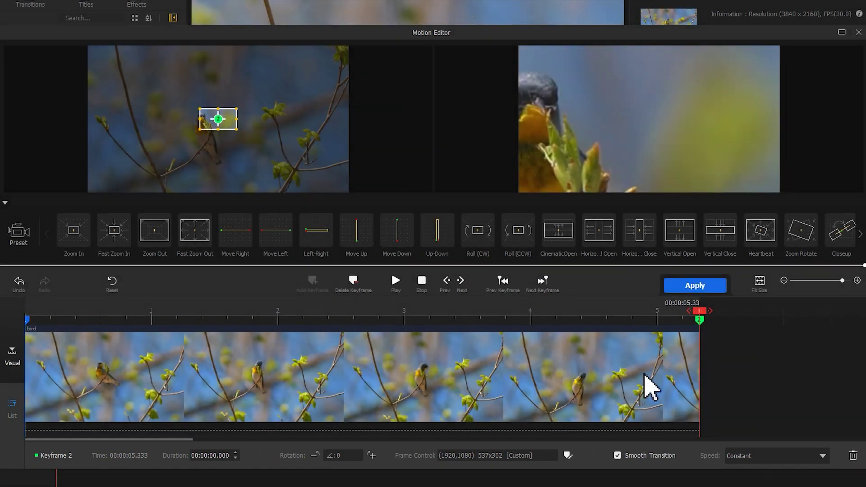
click(568, 456)
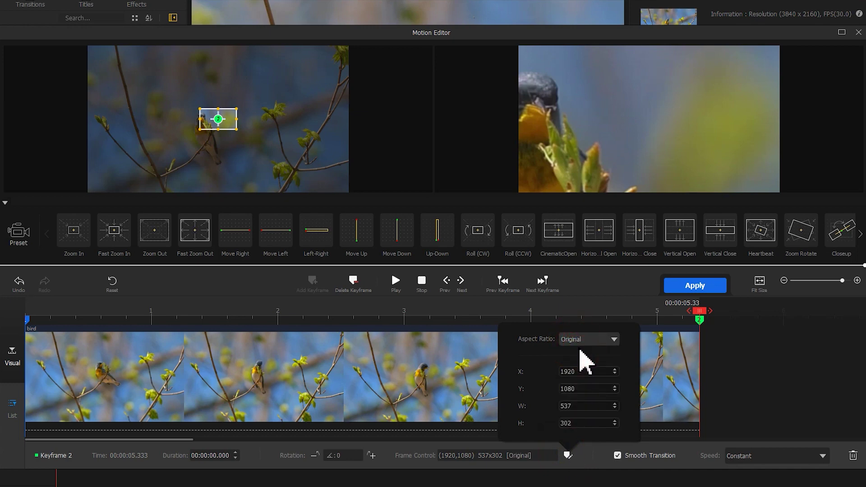
click(200, 128)
drag(193, 136, 136, 166)
drag(236, 112, 262, 99)
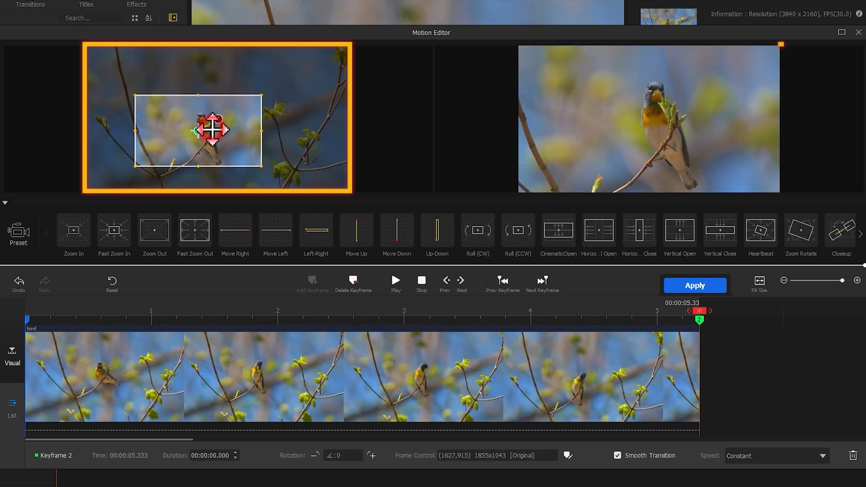
drag(211, 128, 224, 136)
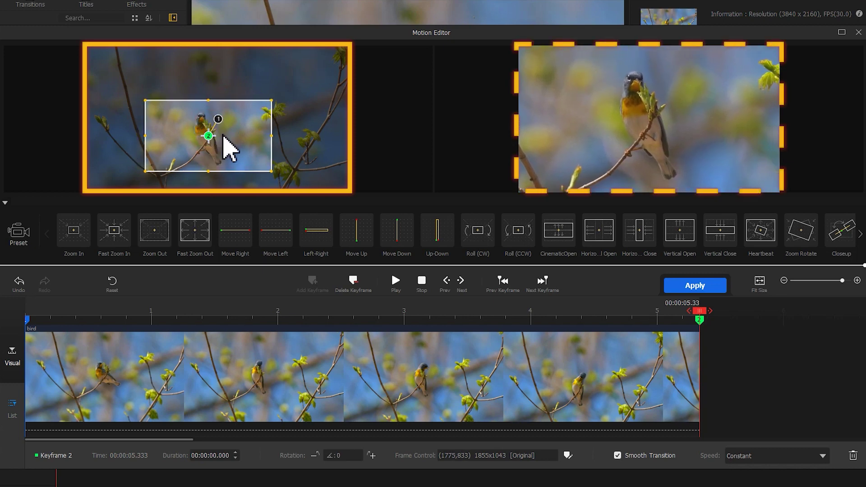
key(Home)
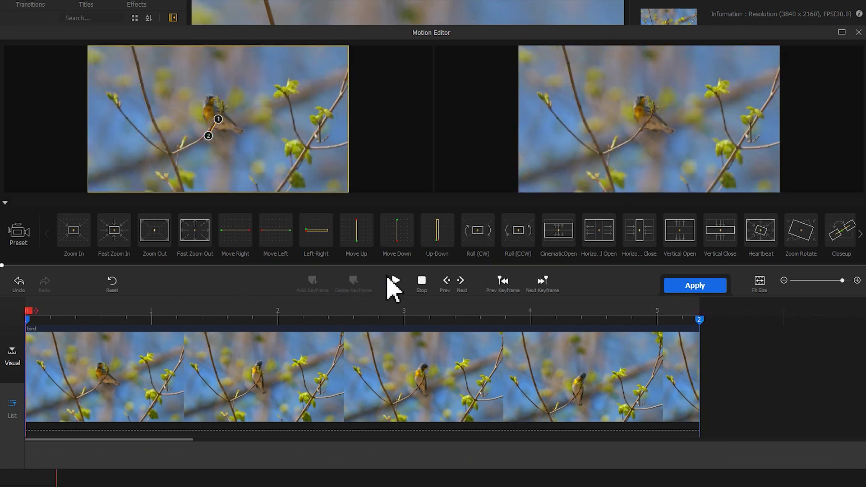
- Move the bird zoom's end keyframe to 00:00:03.00 and apply the motion
click(396, 280)
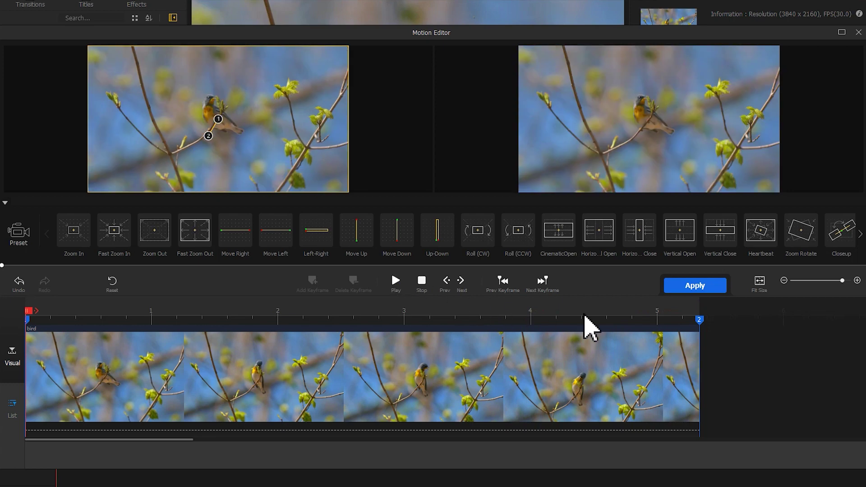
click(699, 320)
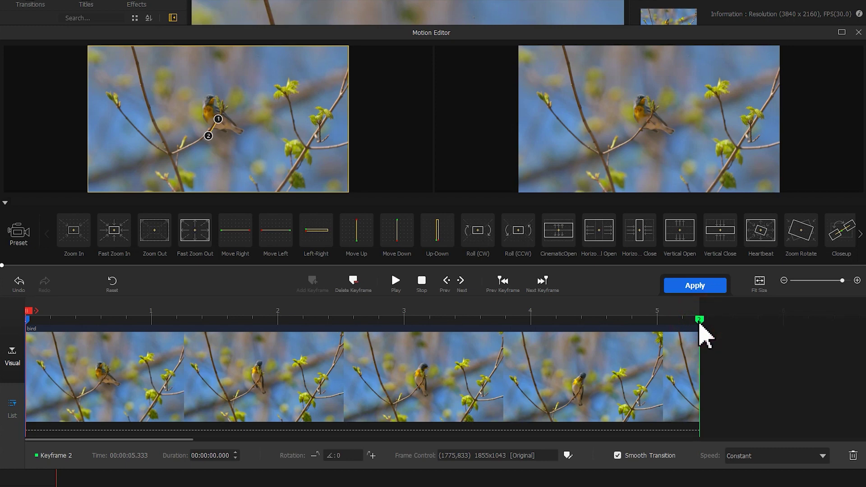
drag(700, 322, 405, 322)
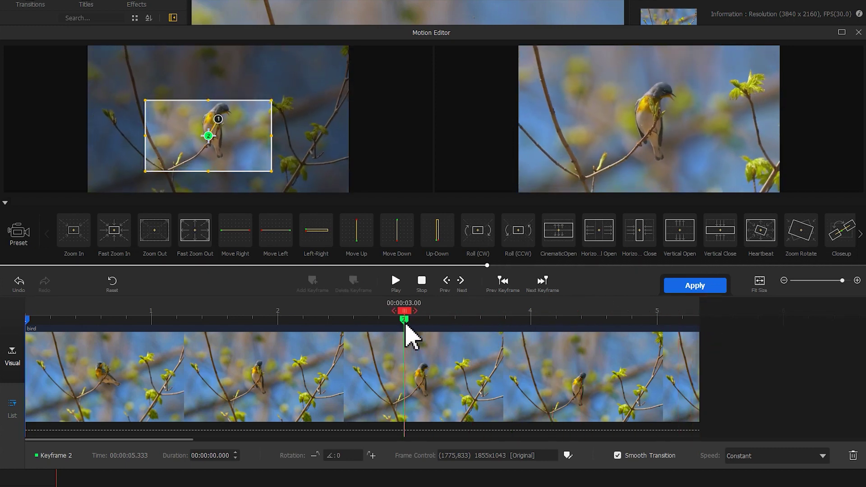
click(723, 293)
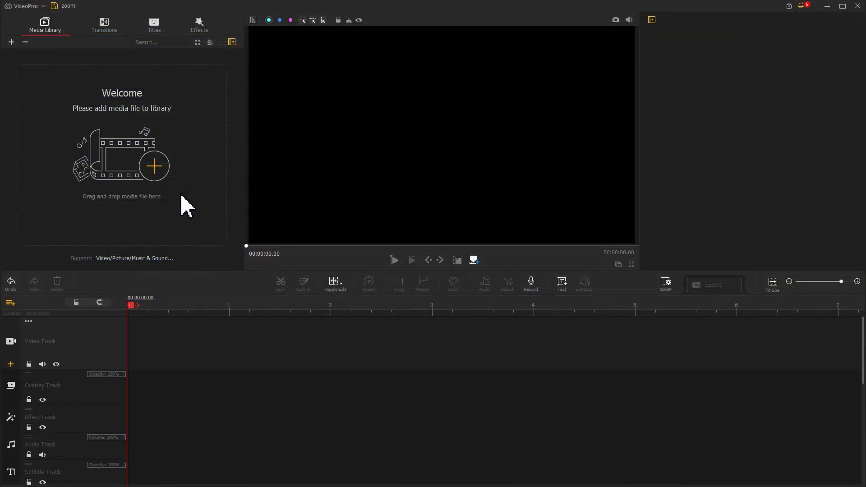
- Import the girl video into the library and drag it onto the video track
click(167, 174)
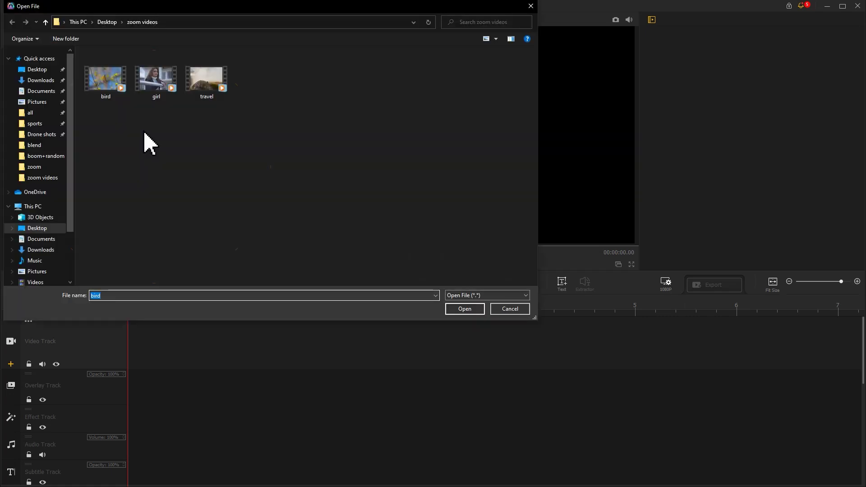
click(460, 309)
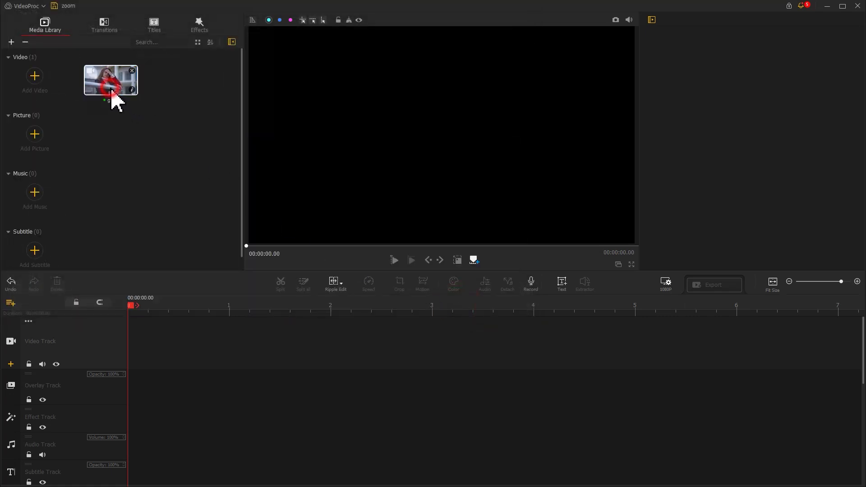
drag(112, 100, 135, 341)
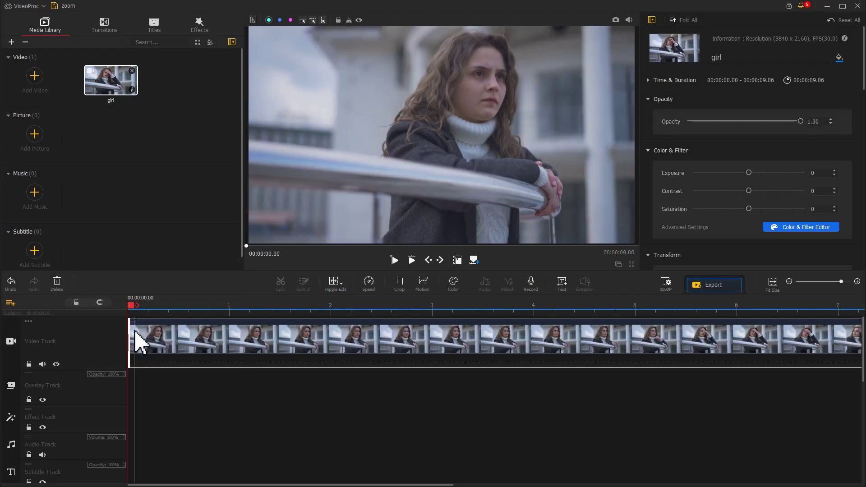
- Add the Zoom In preset to the girl clip and select its second keyframe at 00:00:09.06
click(421, 290)
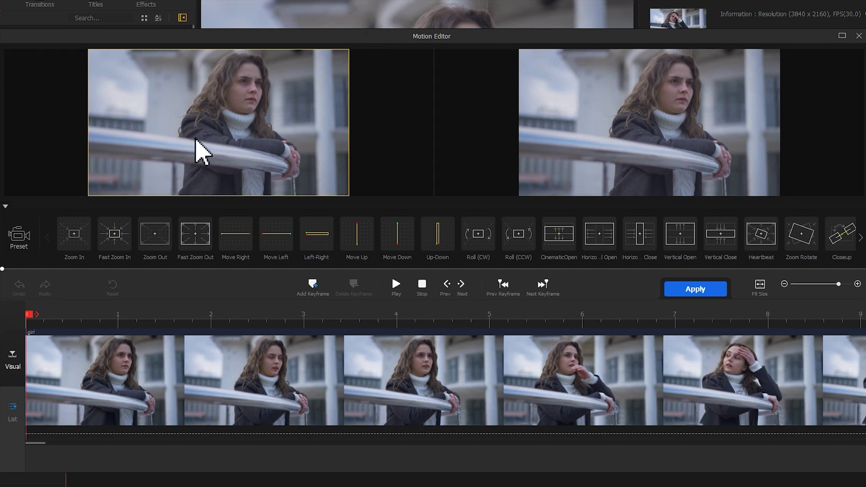
click(84, 249)
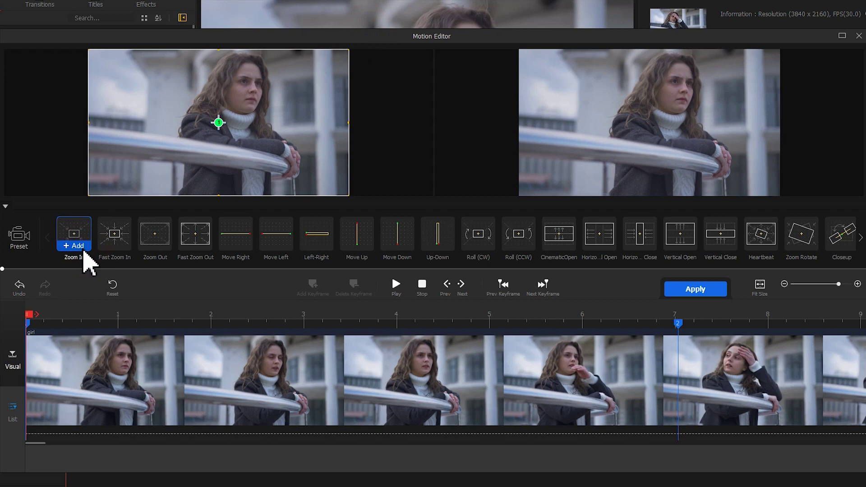
click(83, 249)
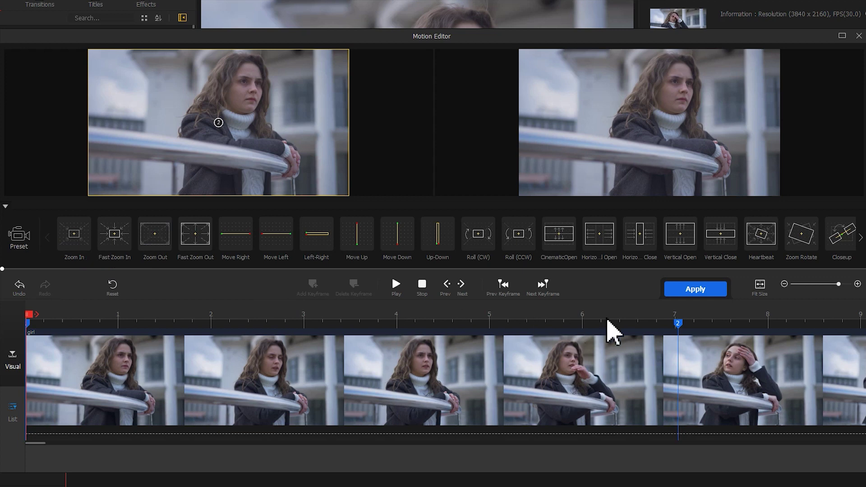
click(678, 323)
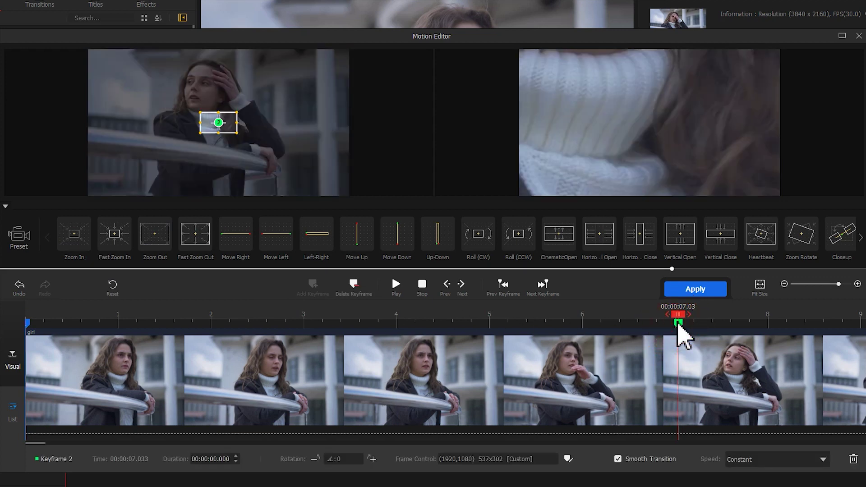
mouse_move(679, 324)
mouse_down()
mouse_move(842, 324)
mouse_move(838, 332)
mouse_up()
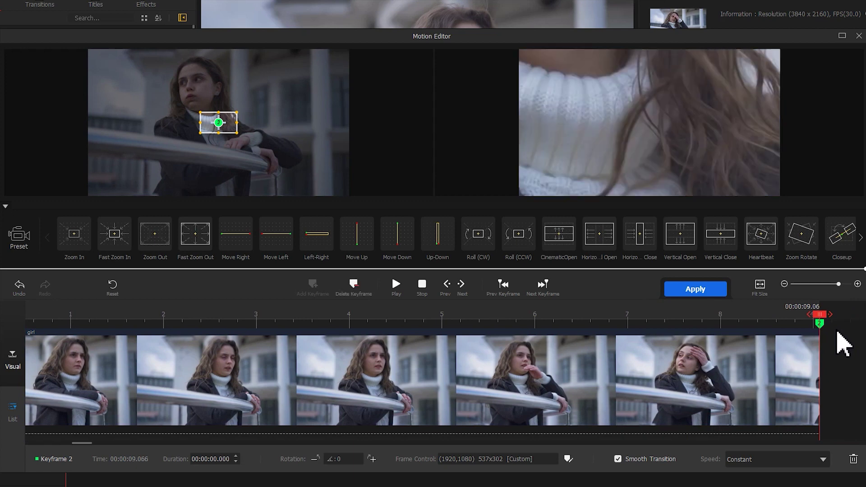
scroll(342, 444, down, 2)
scroll(341, 444, down, 2)
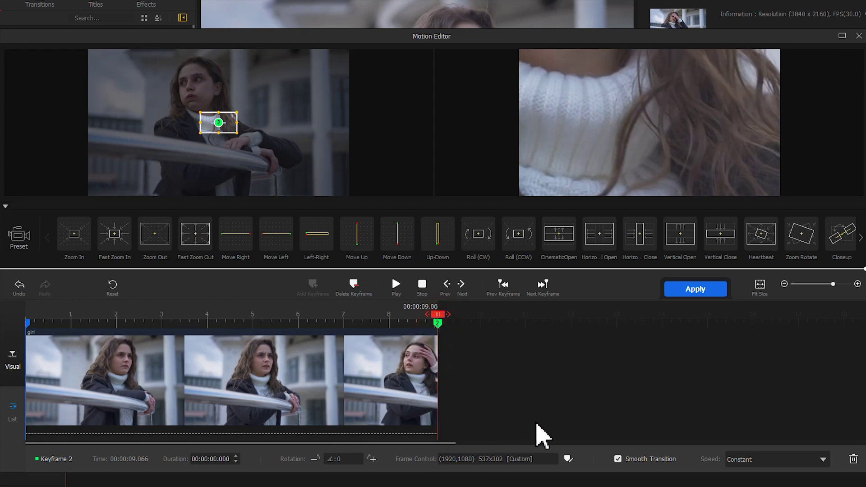
- Use Original aspect ratio, fit the ending frame over the girl's face, and apply
click(568, 353)
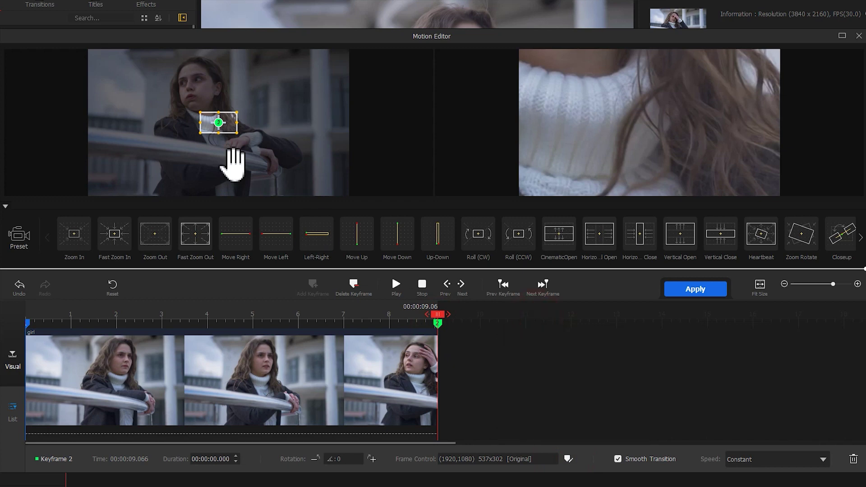
drag(200, 133, 146, 163)
drag(237, 111, 265, 81)
drag(224, 119, 228, 65)
drag(139, 119, 112, 145)
mouse_move(238, 123)
mouse_down()
mouse_move(308, 142)
mouse_move(263, 134)
mouse_up()
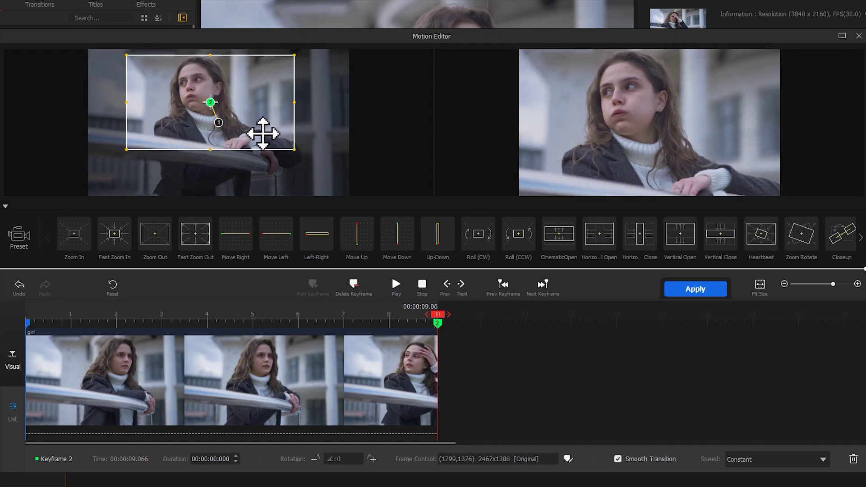
click(674, 290)
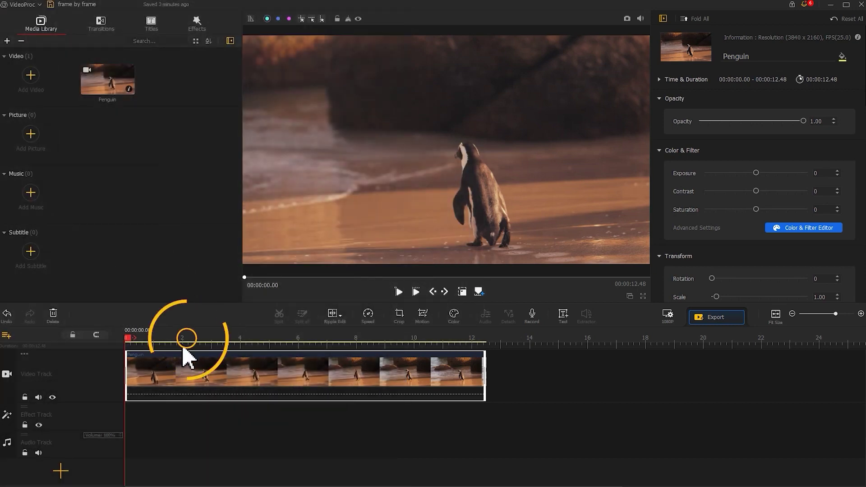
- Stretch out the clip's timeline view while preparing the empty zoom project
drag(186, 342, 319, 343)
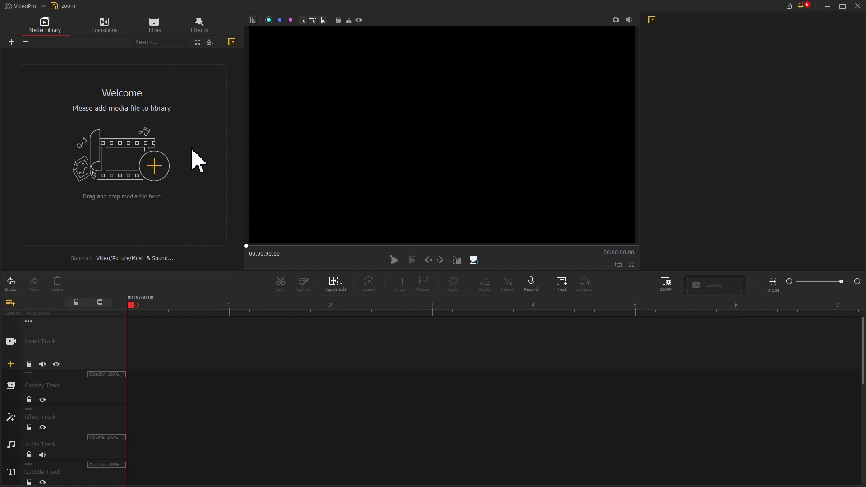
- Import the travel video, place it on the video track, and open its Motion Editor
click(168, 164)
drag(239, 85, 362, 216)
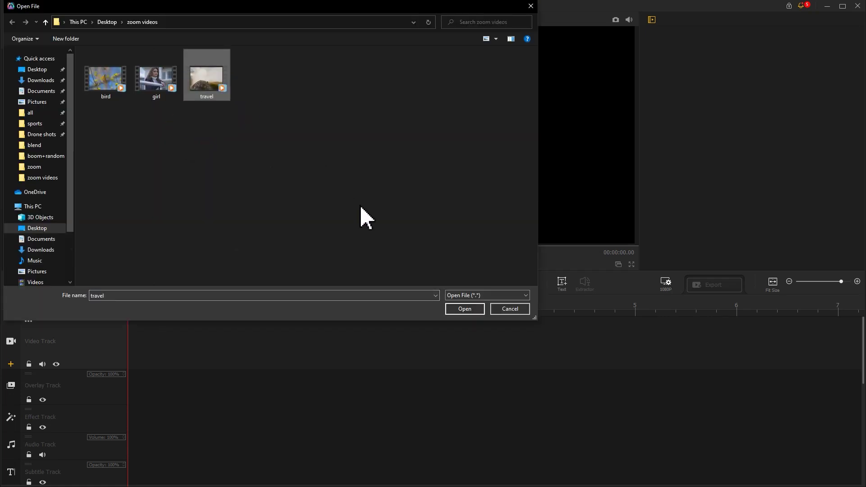
click(461, 309)
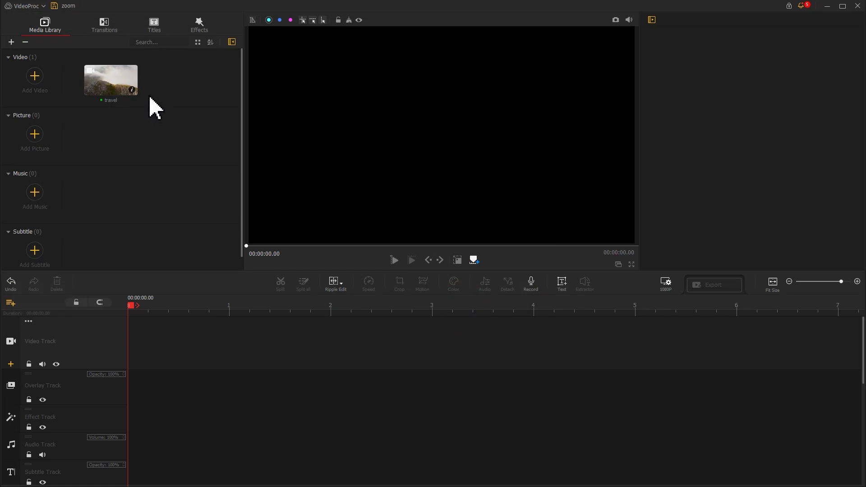
drag(119, 97, 149, 342)
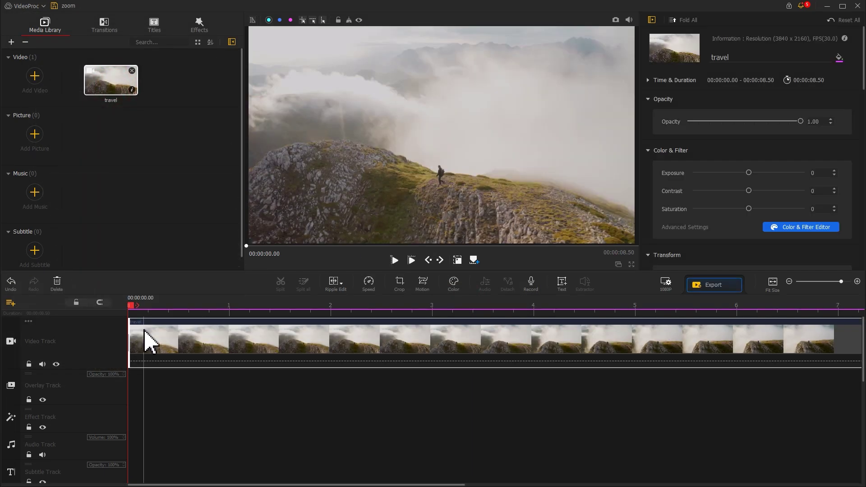
click(423, 291)
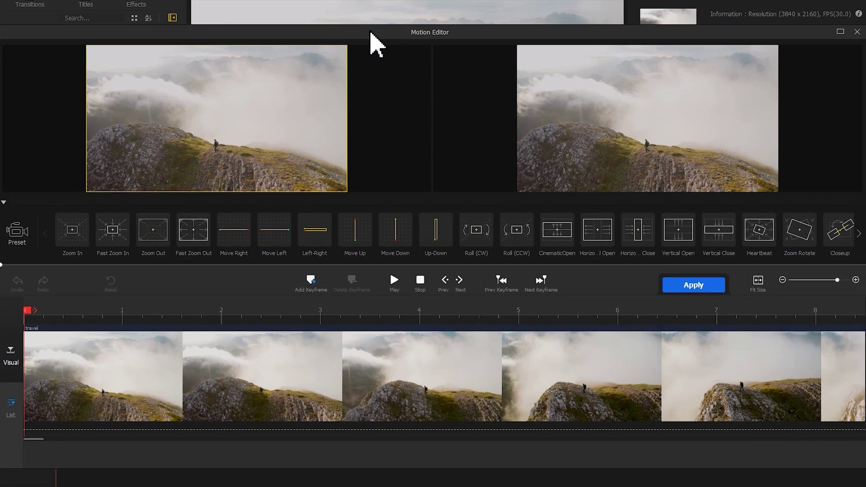
- Apply the Zoom Close preset to the travel clip and preview its zoom-out playback
click(160, 243)
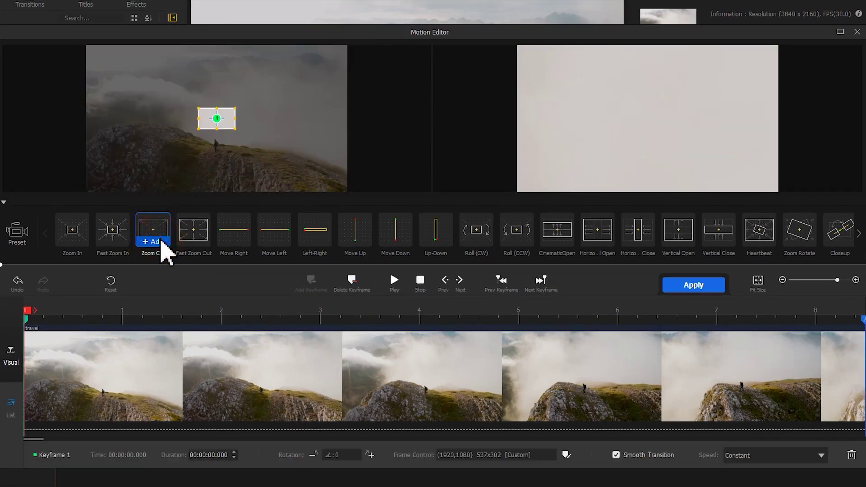
click(395, 283)
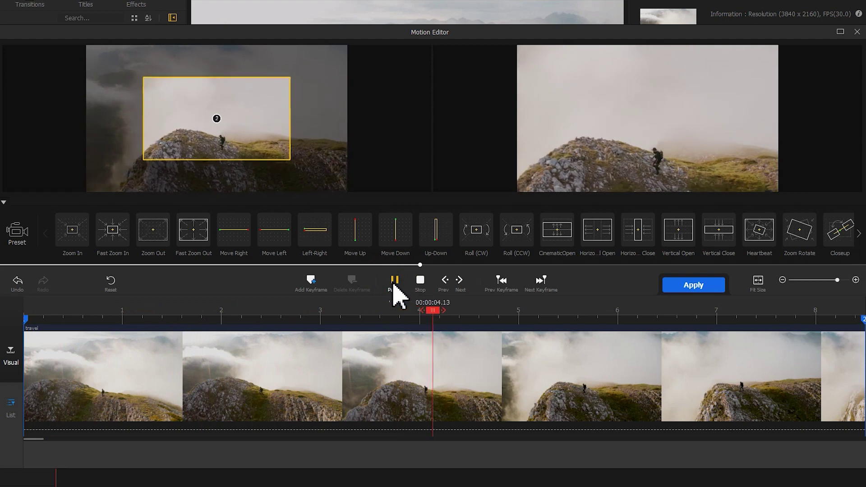
click(393, 283)
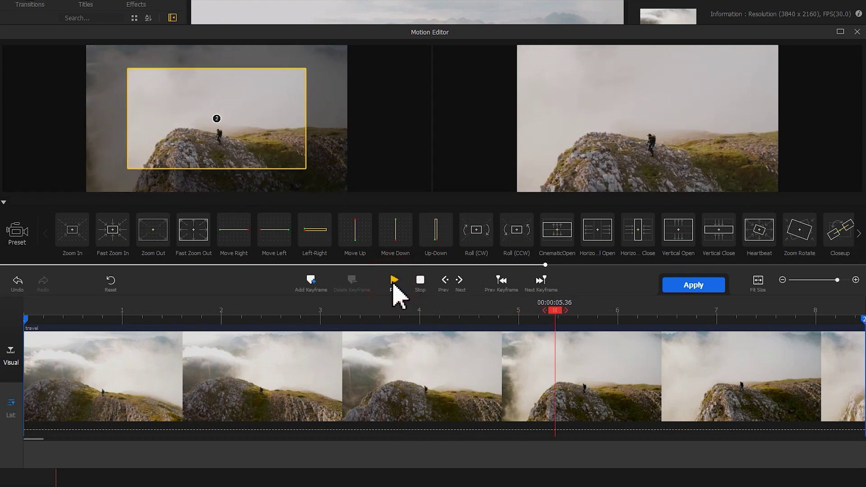
- Reframe Keyframe 1's starting box tightly around the hiker on the ridge
click(26, 320)
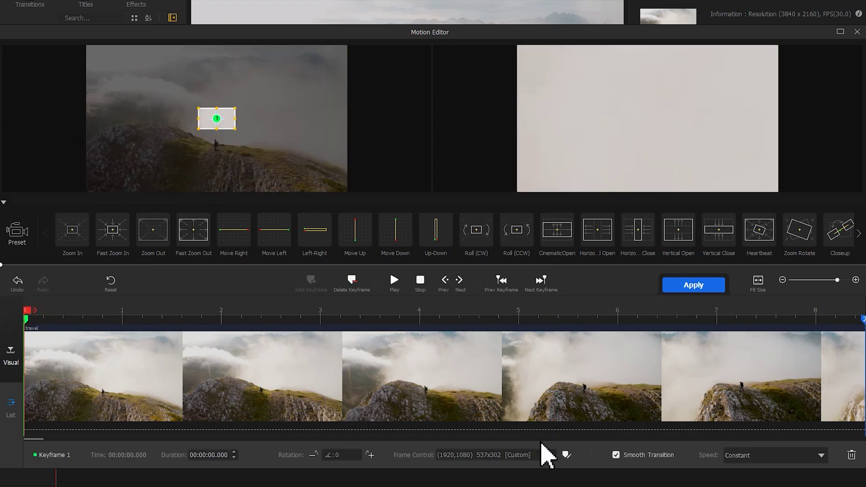
click(567, 455)
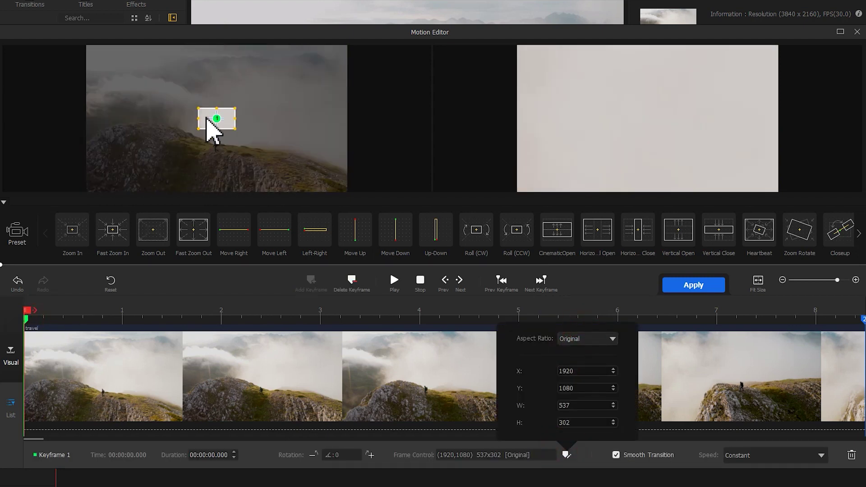
mouse_move(210, 126)
mouse_down()
mouse_move(211, 139)
mouse_move(164, 110)
mouse_move(223, 141)
mouse_move(262, 181)
mouse_move(236, 158)
mouse_up()
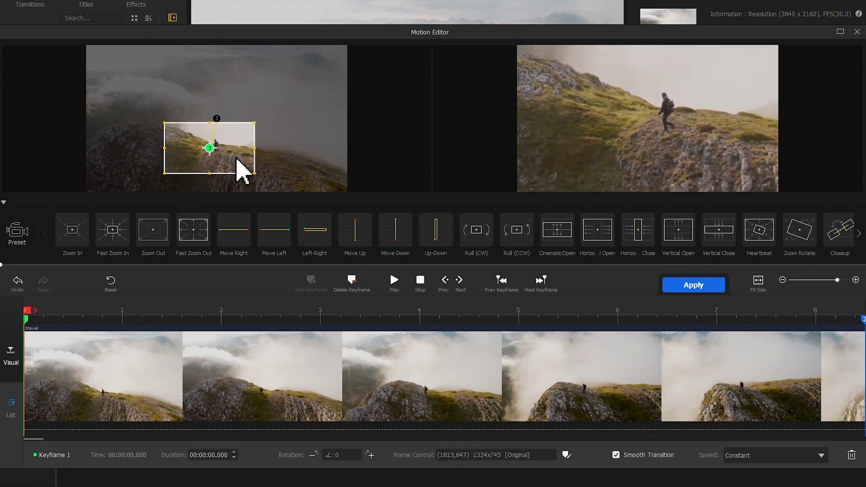
click(398, 284)
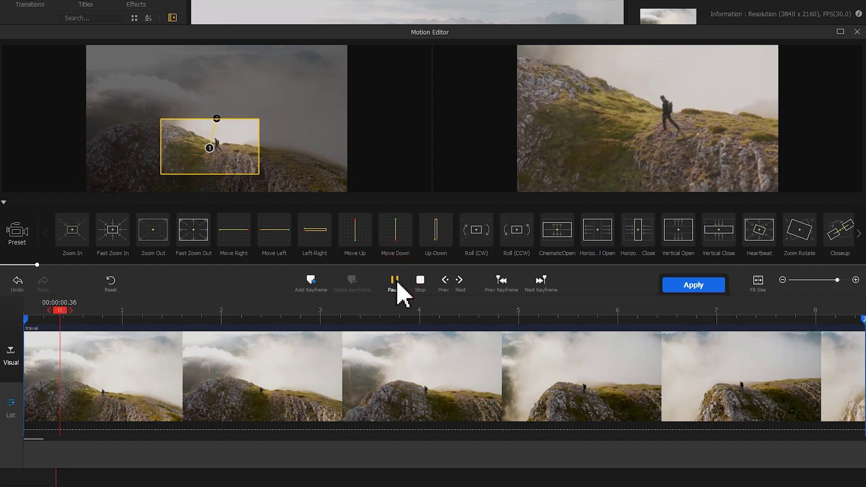